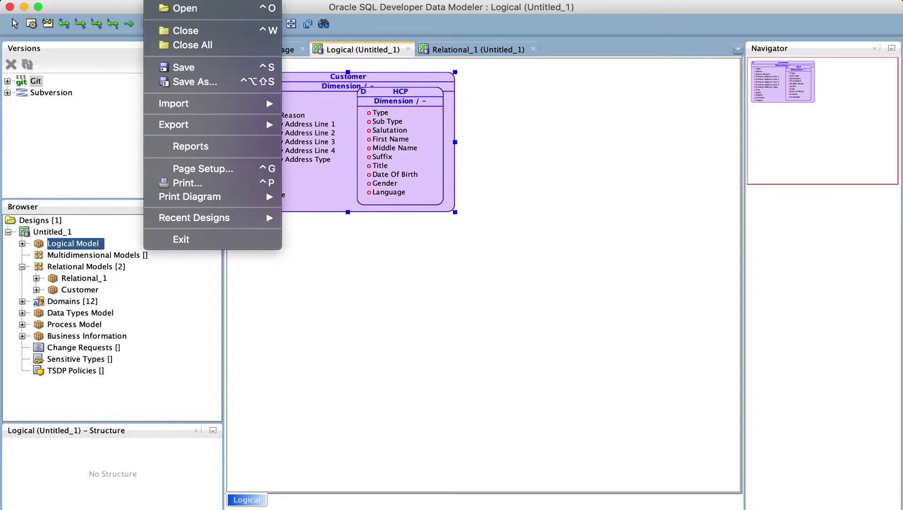
# Create a glossary from the logical model of the Untitled_1 design.
pyautogui.click(71, 244)
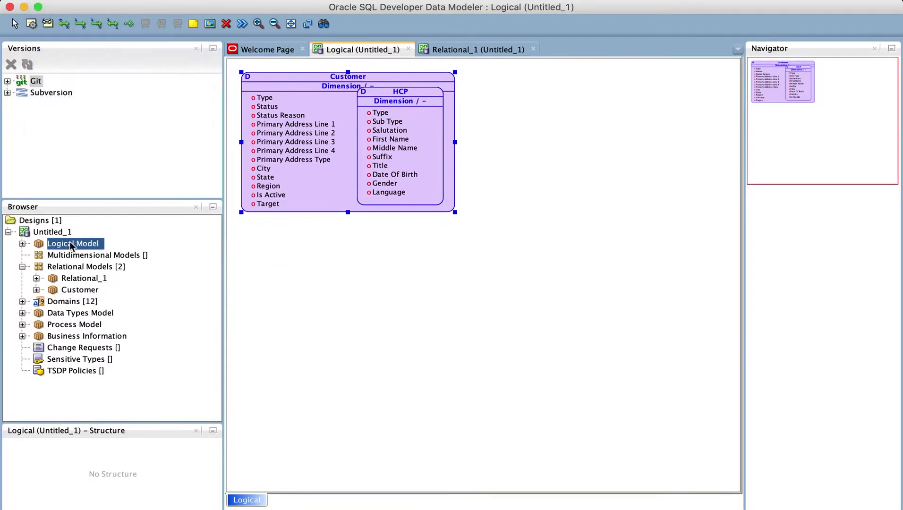
pyautogui.rightClick(71, 245)
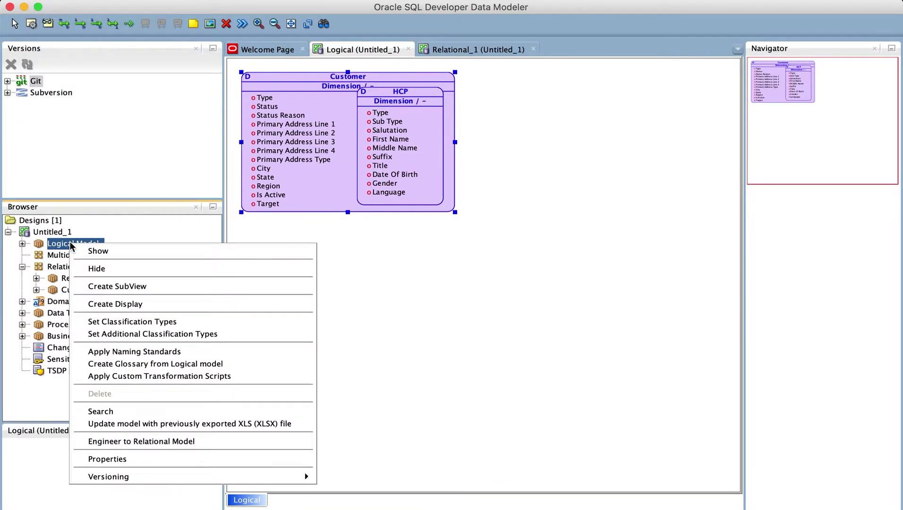
pyautogui.click(136, 364)
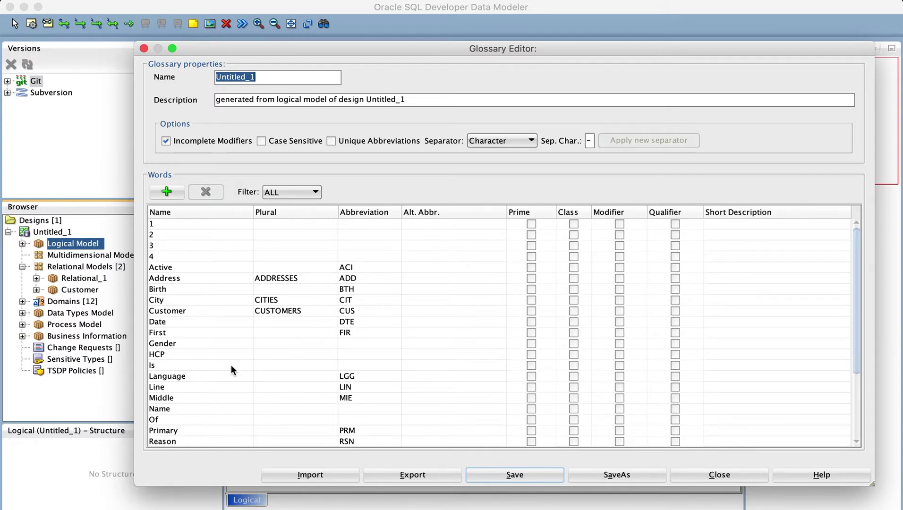
# Review the generated glossary words along with their plurals and abbreviations, from the numbers through Type.
pyautogui.scroll(-5, 230, 341)
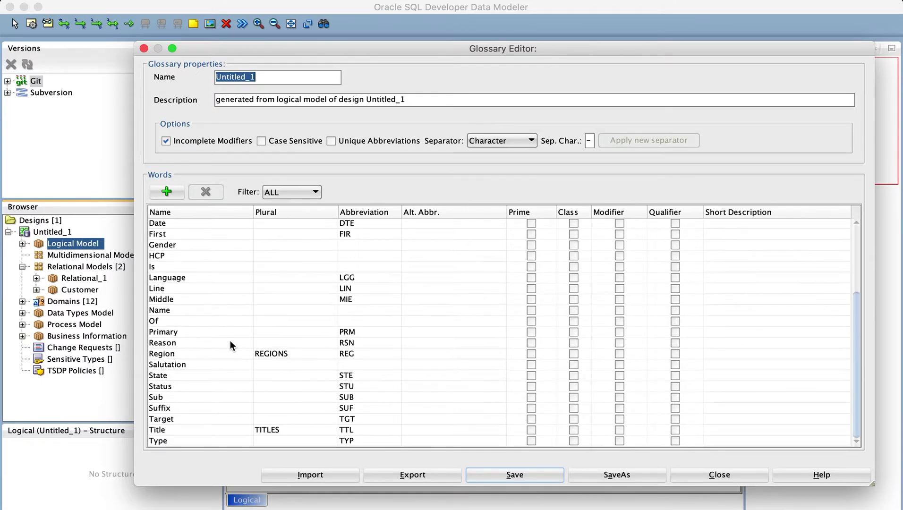
pyautogui.scroll(5, 230, 341)
pyautogui.scroll(-1, 230, 345)
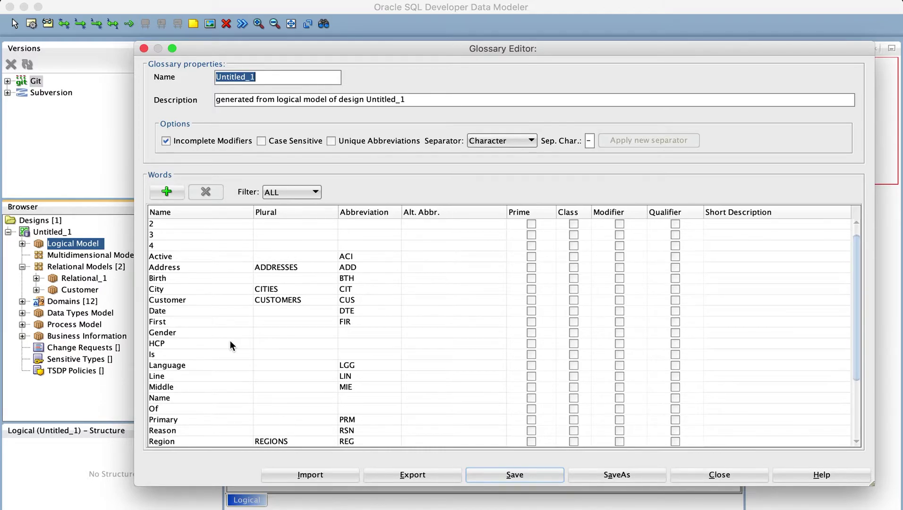
pyautogui.scroll(-3, 230, 345)
pyautogui.scroll(3, 229, 340)
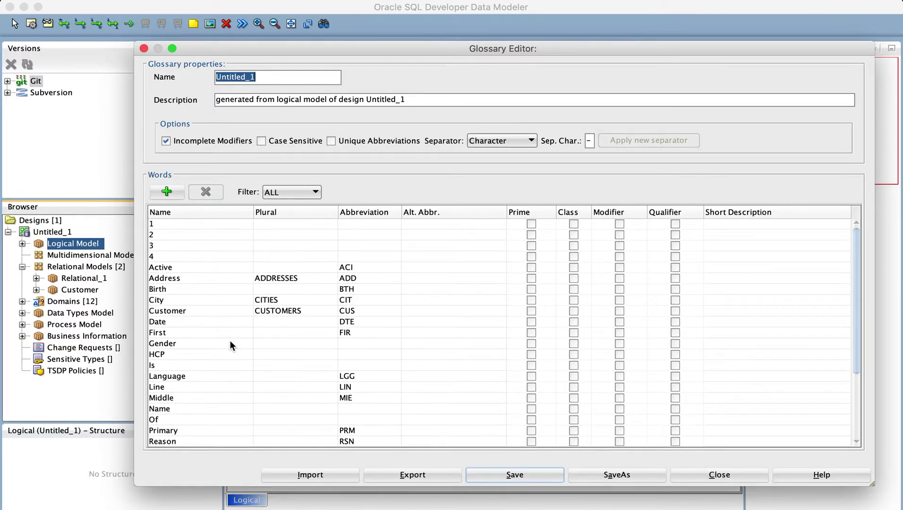
pyautogui.click(181, 281)
pyautogui.click(186, 309)
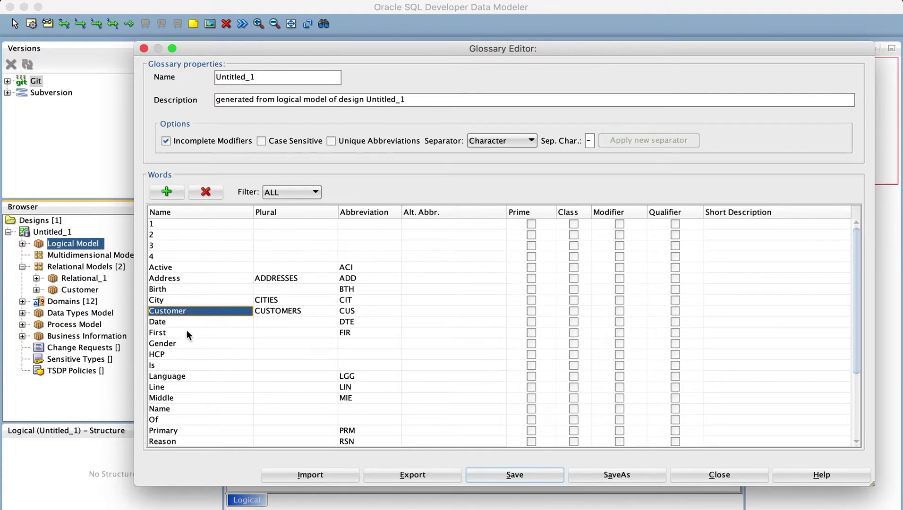
pyautogui.click(190, 376)
pyautogui.click(191, 431)
pyautogui.scroll(-3, 191, 431)
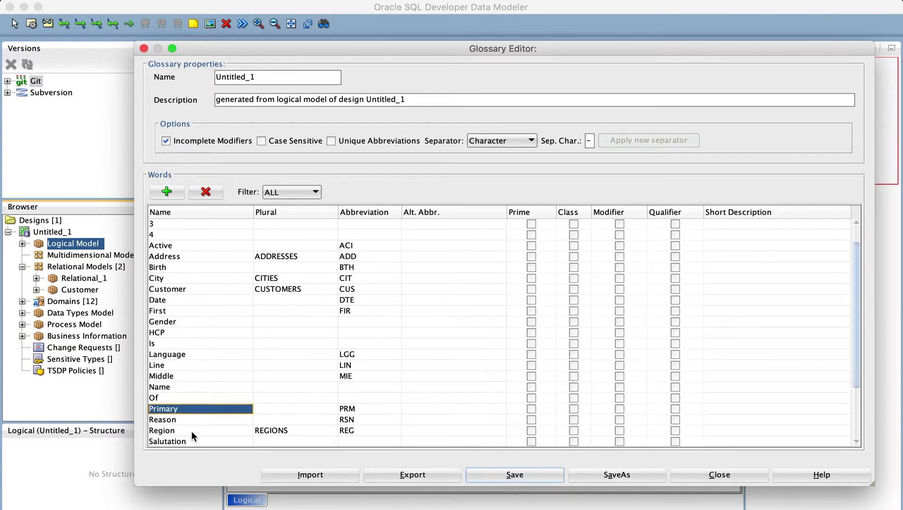
pyautogui.click(194, 364)
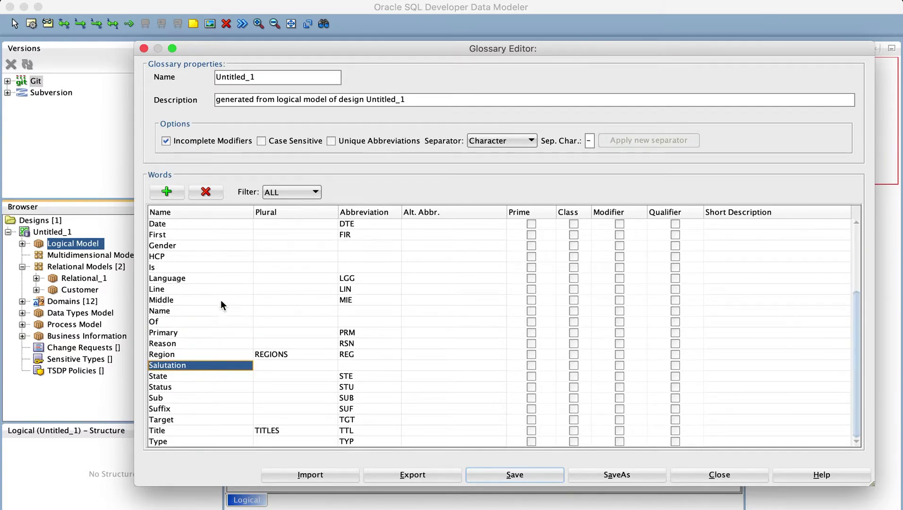
# Set the glossary abbreviation of Active to ACT and that of Address to ADDR.
pyautogui.scroll(3, 225, 224)
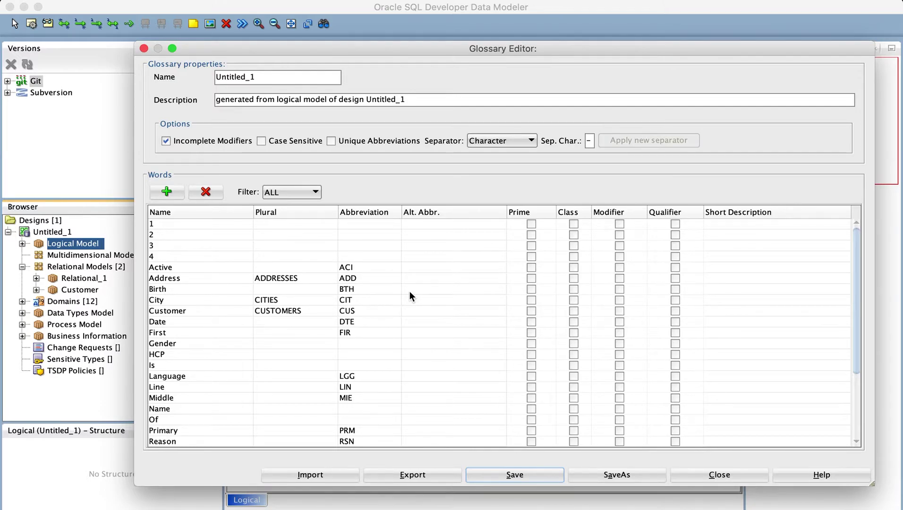
pyautogui.click(371, 266)
pyautogui.doubleClick(355, 266)
pyautogui.write('T')
pyautogui.click(358, 278)
pyautogui.doubleClick(359, 278)
pyautogui.write('R')
pyautogui.click(374, 289)
pyautogui.scroll(-3, 347, 400)
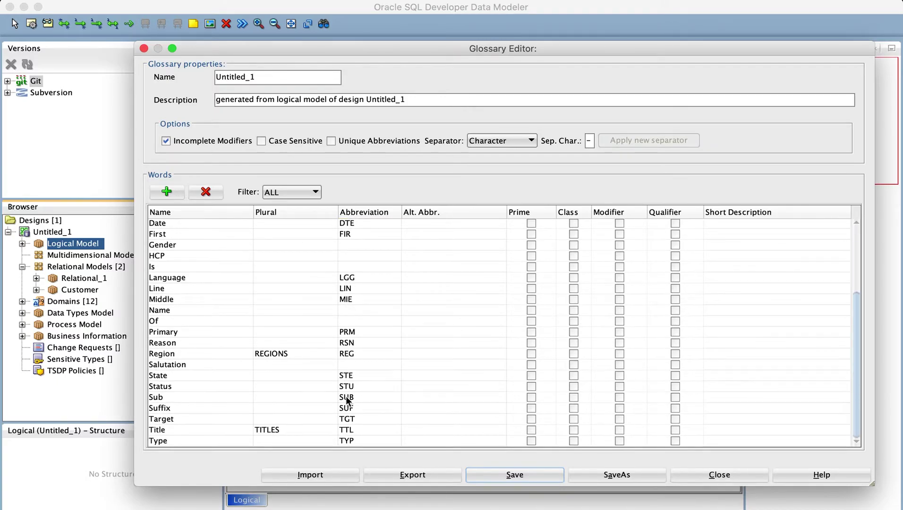
pyautogui.scroll(3, 347, 401)
# Save the glossary as Unititled in the DataModels folder and close the glossary editor.
pyautogui.click(492, 473)
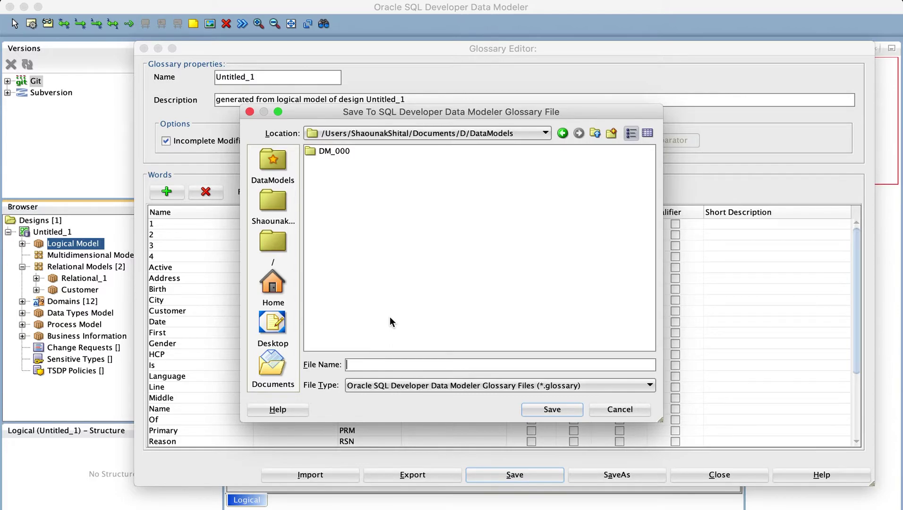
pyautogui.write('Unititled')
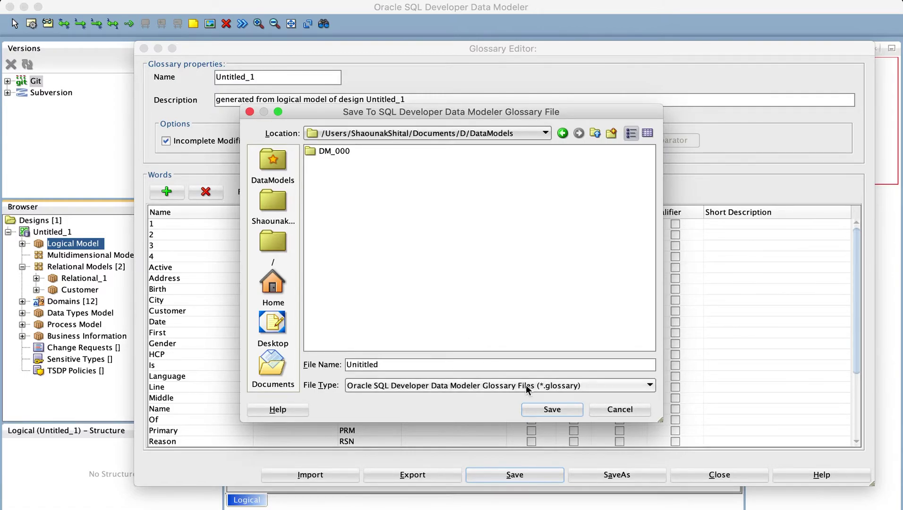
pyautogui.click(551, 409)
pyautogui.press('Return')
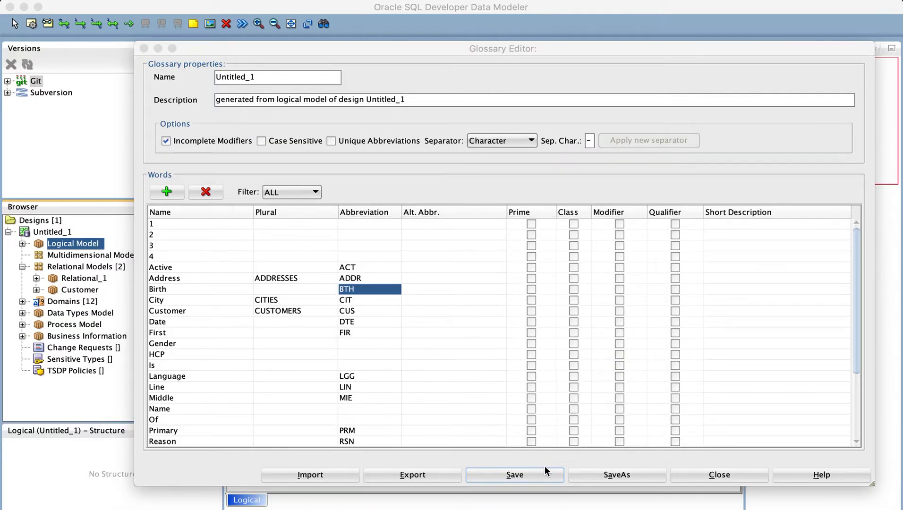
pyautogui.press('Return')
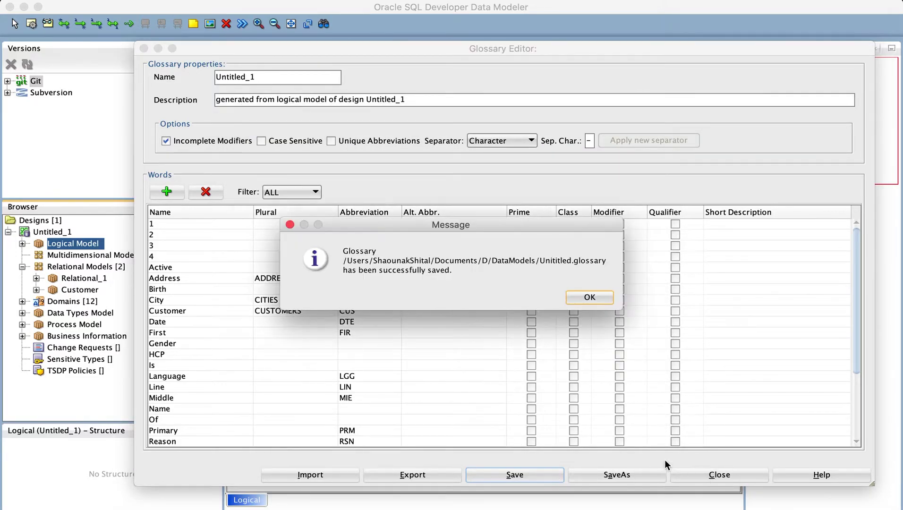
pyautogui.click(588, 296)
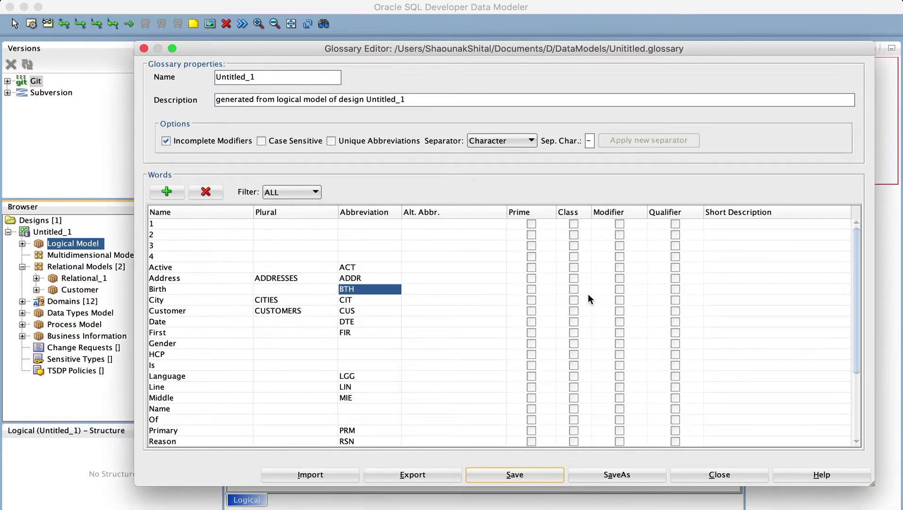
pyautogui.click(519, 474)
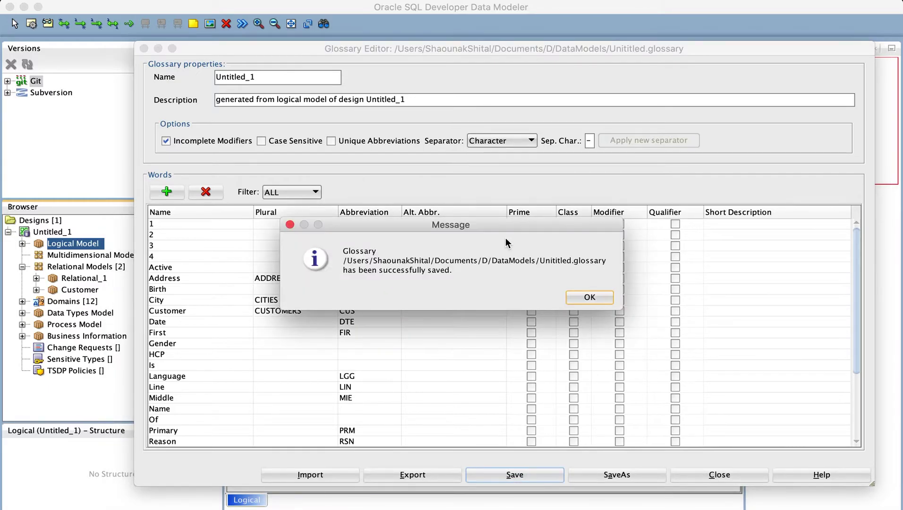
pyautogui.click(574, 293)
pyautogui.click(693, 473)
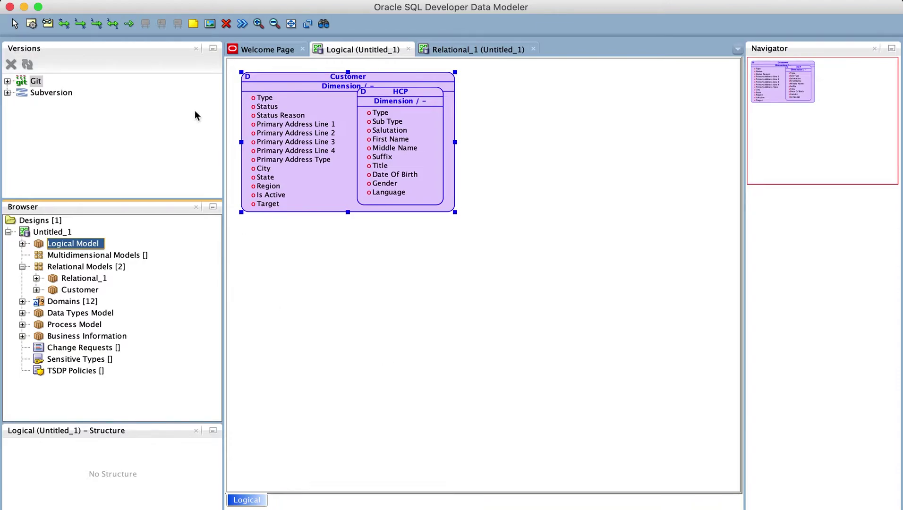
# Add the Unititled.glossary file to the Naming Standard settings in the Untitled_1 design properties and apply the change.
pyautogui.rightClick(86, 244)
pyautogui.click(54, 229)
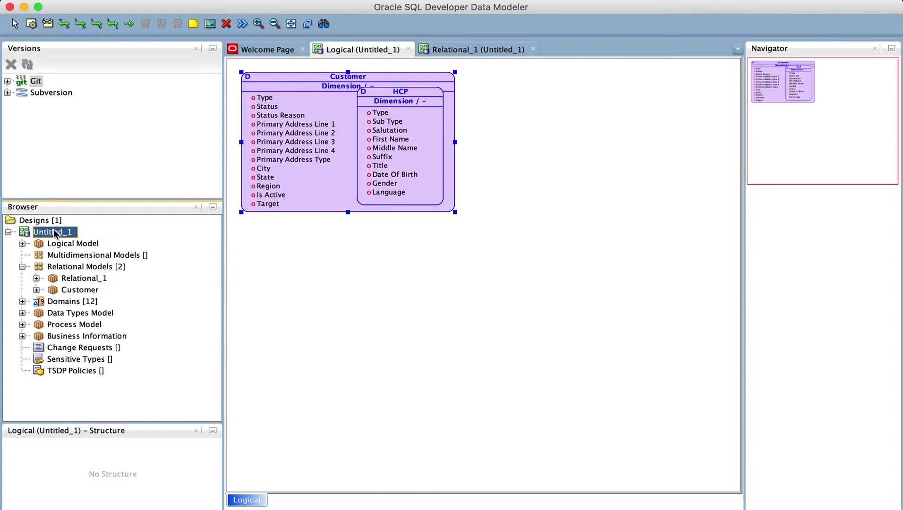
pyautogui.rightClick(54, 229)
pyautogui.click(93, 289)
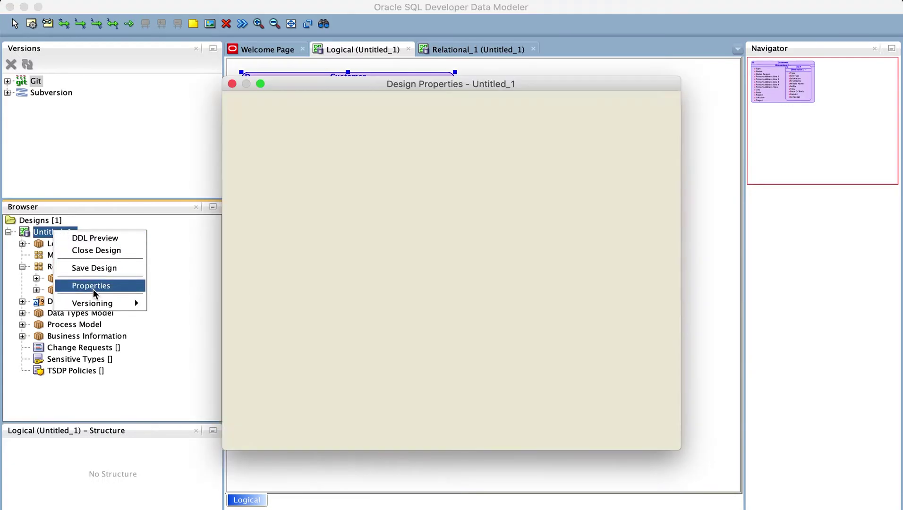
pyautogui.click(229, 121)
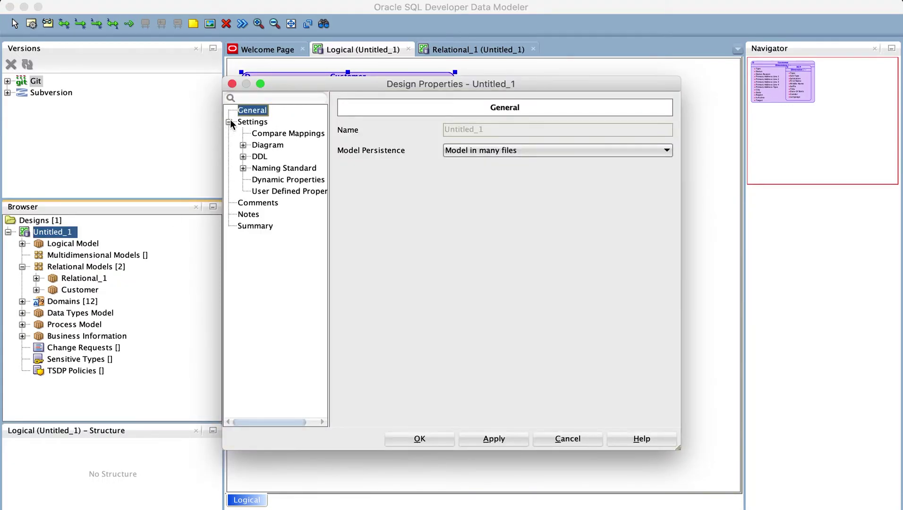
pyautogui.click(242, 168)
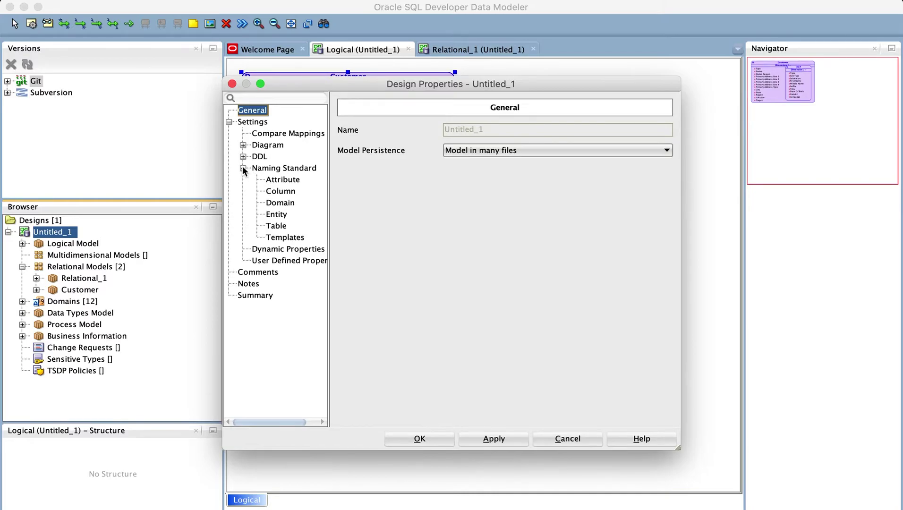
pyautogui.click(275, 168)
pyautogui.click(360, 243)
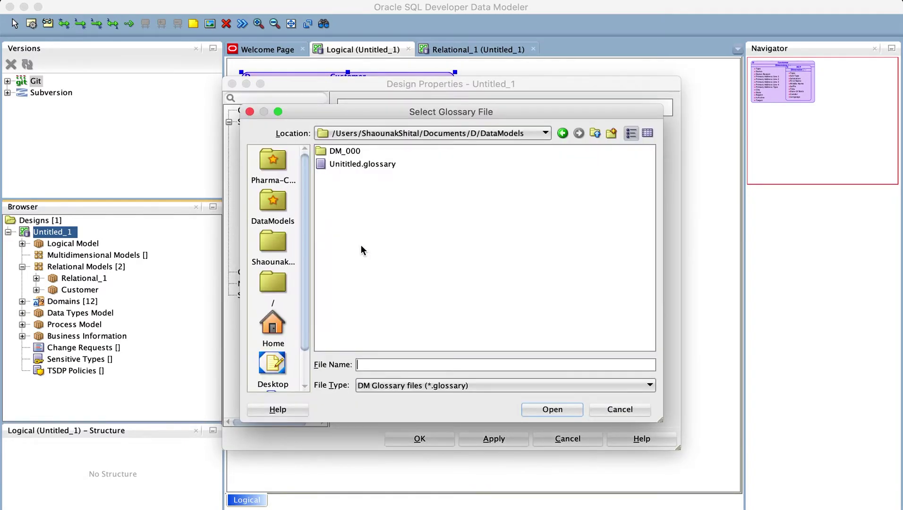
pyautogui.doubleClick(368, 165)
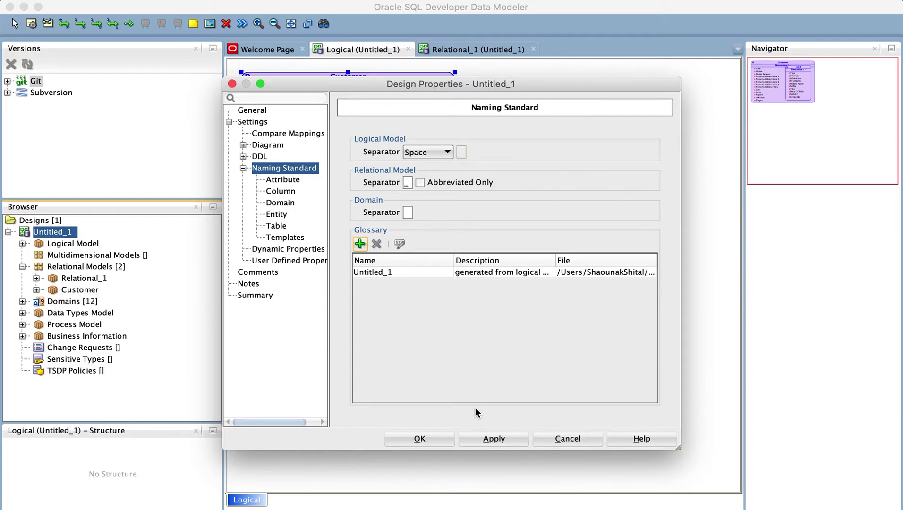
pyautogui.click(503, 438)
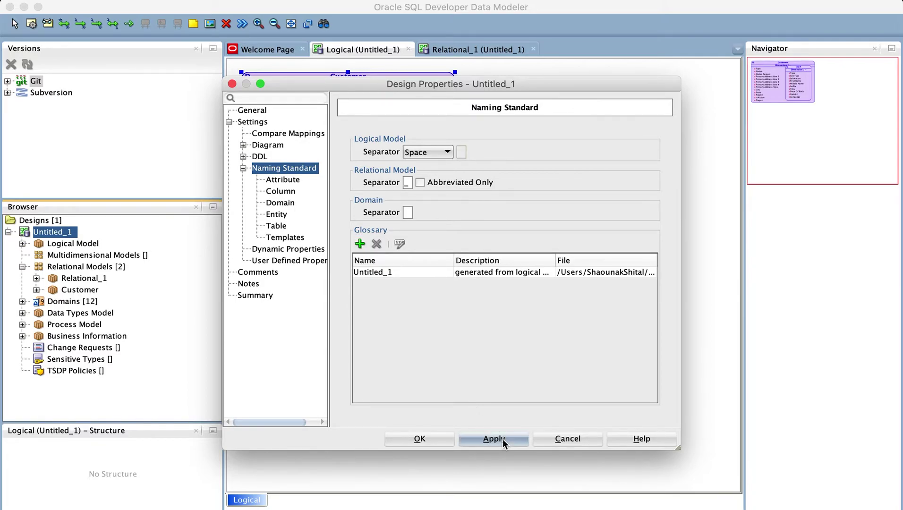
pyautogui.click(438, 438)
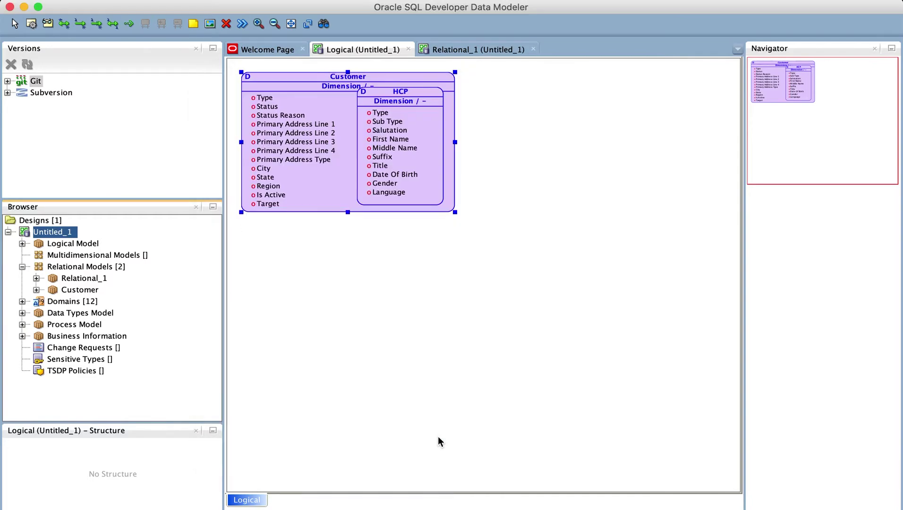
pyautogui.click(348, 305)
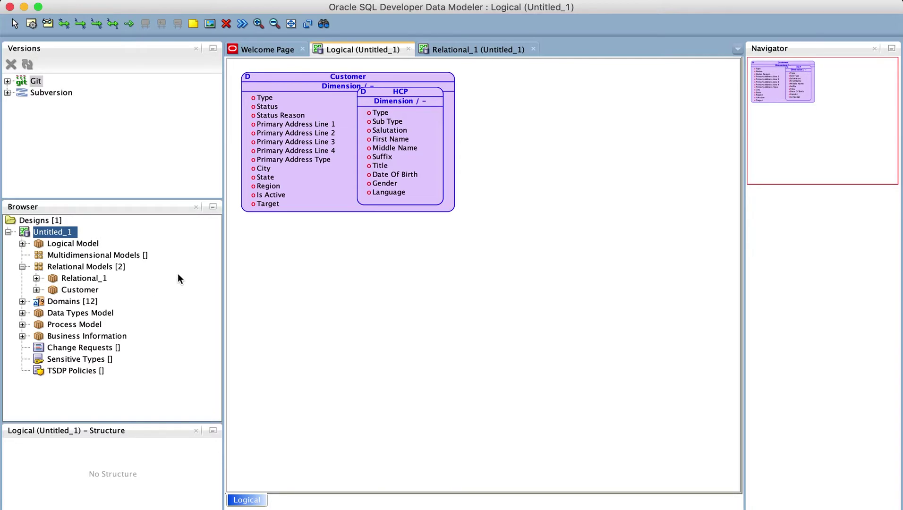
pyautogui.press('super+s')
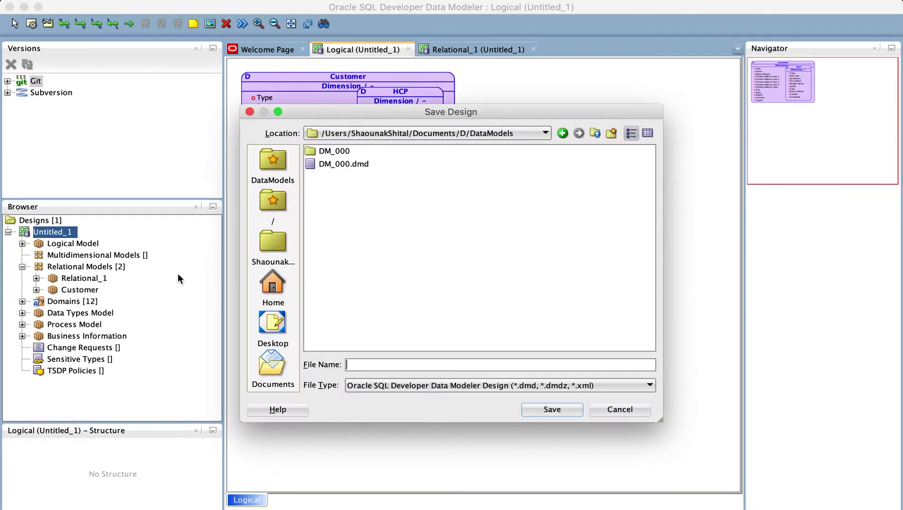
pyautogui.click(600, 409)
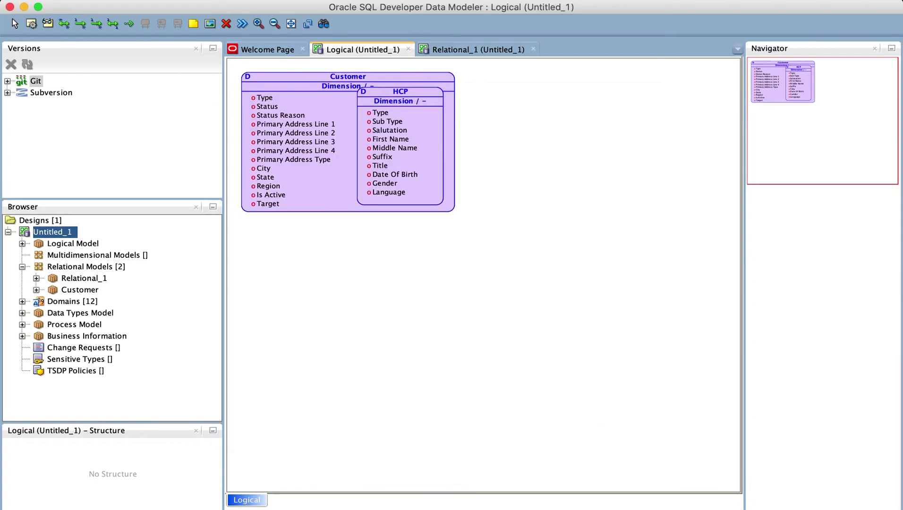
# Open the application preferences and examine the Data Modeler diagram settings for the relational and logical models.
pyautogui.click(163, 2)
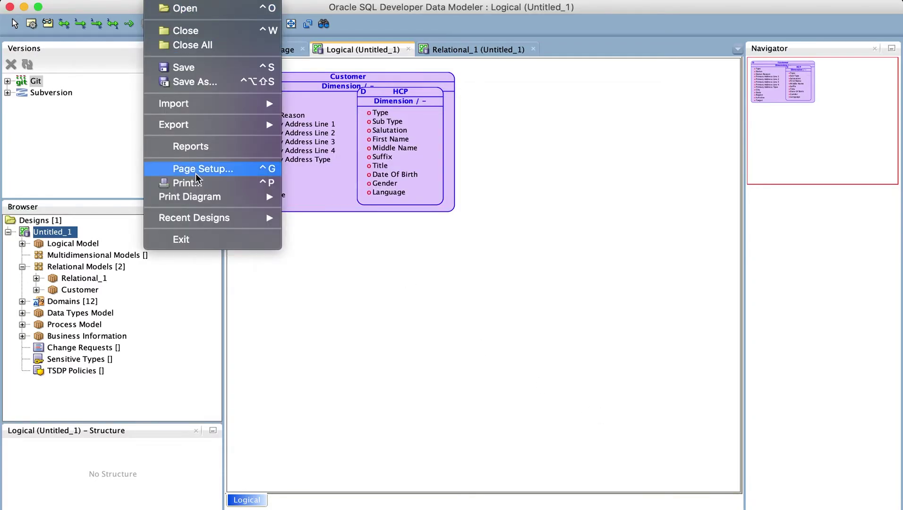
pyautogui.moveTo(90, 4)
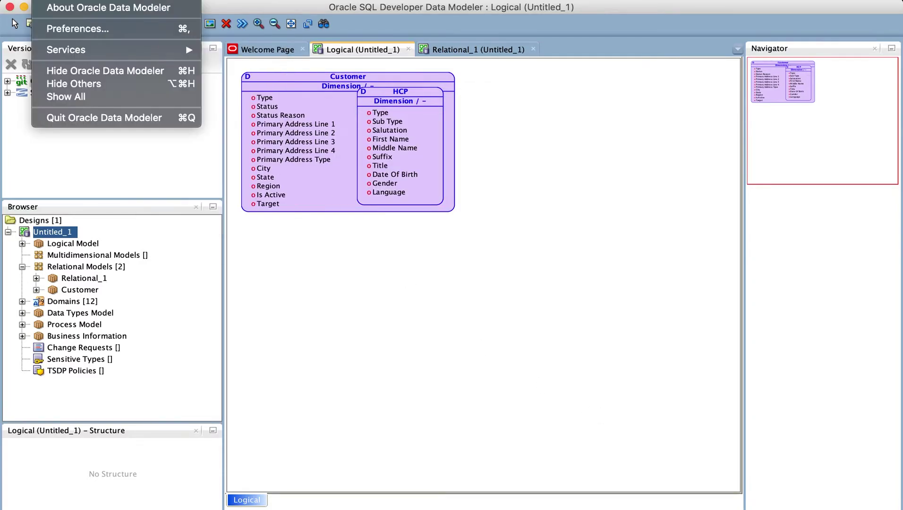
pyautogui.click(102, 29)
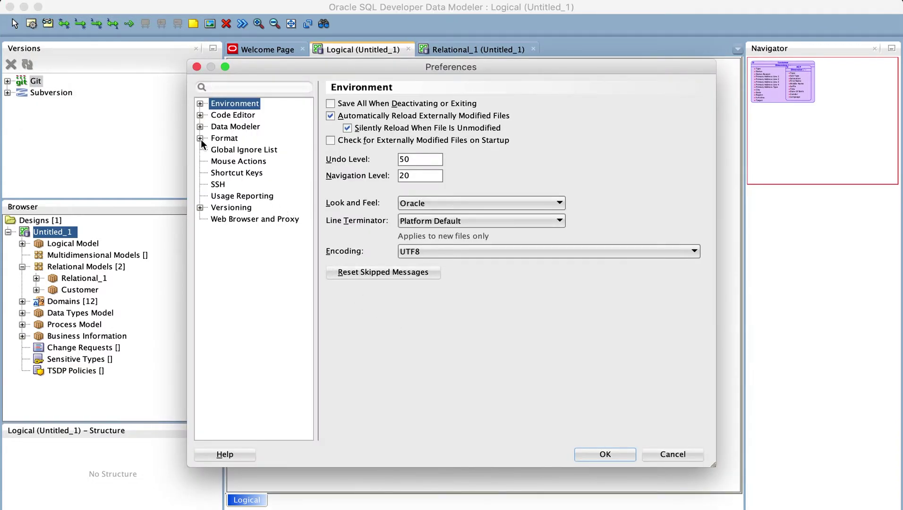
pyautogui.click(199, 127)
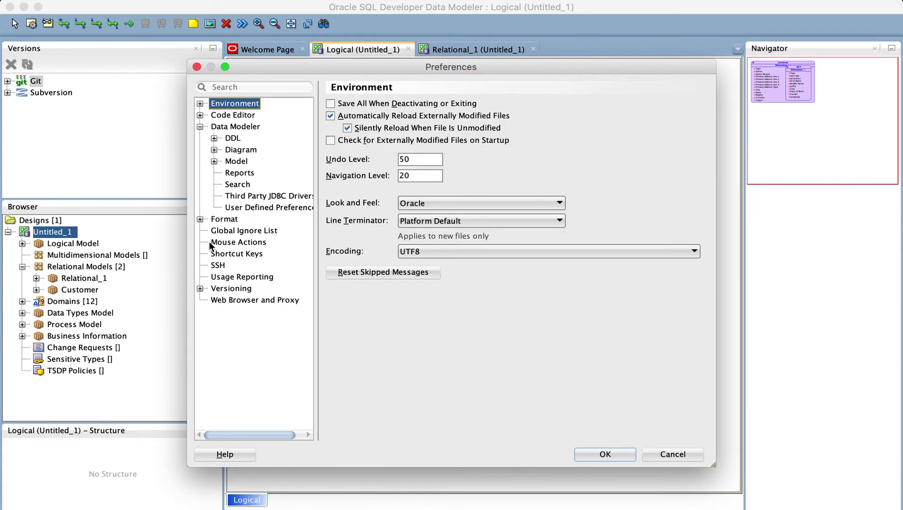
pyautogui.click(200, 219)
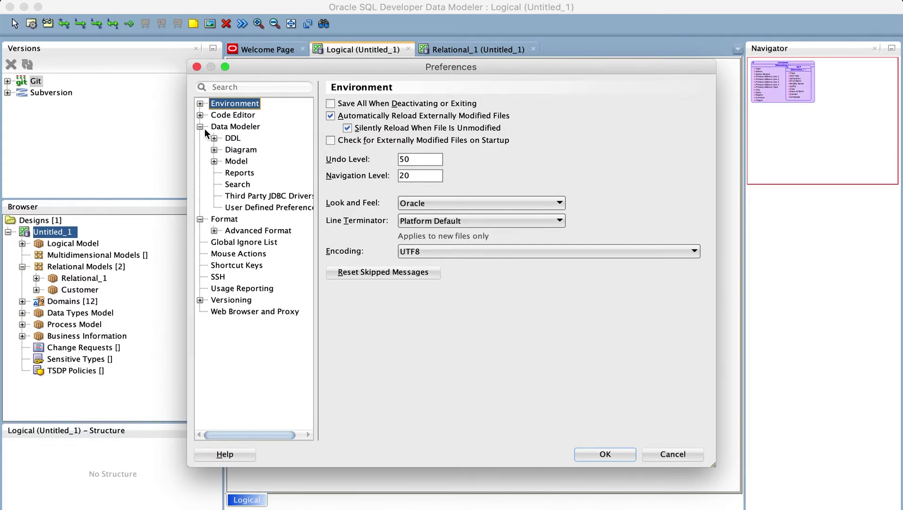
pyautogui.click(214, 138)
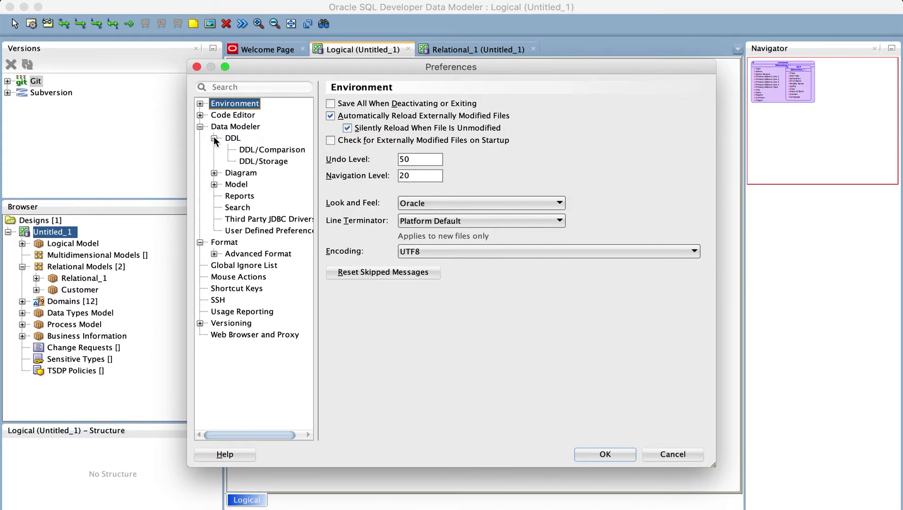
pyautogui.click(214, 173)
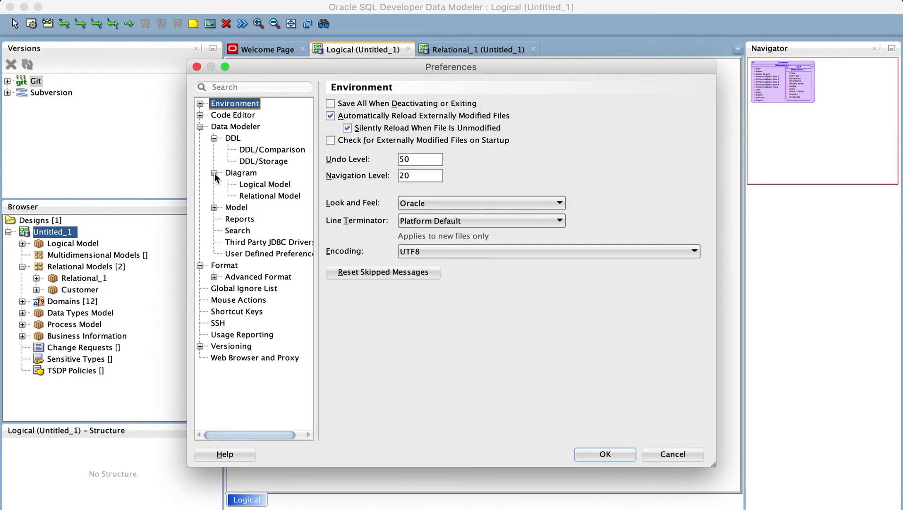
pyautogui.click(256, 197)
pyautogui.click(259, 184)
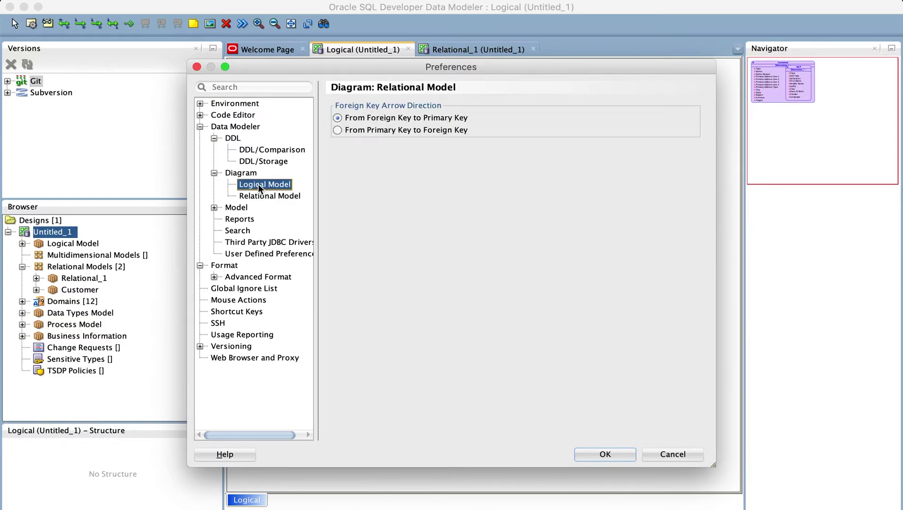
# Examine the Data Modeler model preferences for the Logical, Physical, Relational and Synchronization Physical categories.
pyautogui.click(214, 208)
pyautogui.click(256, 220)
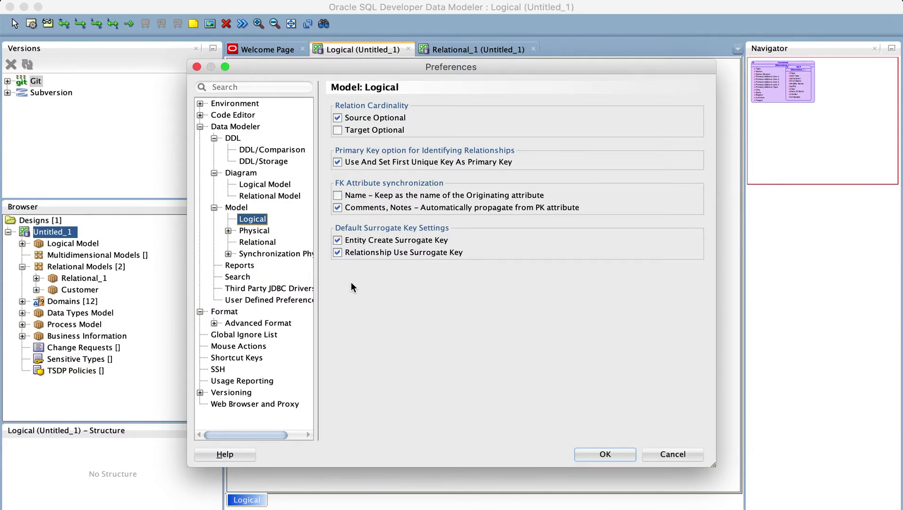
pyautogui.click(228, 230)
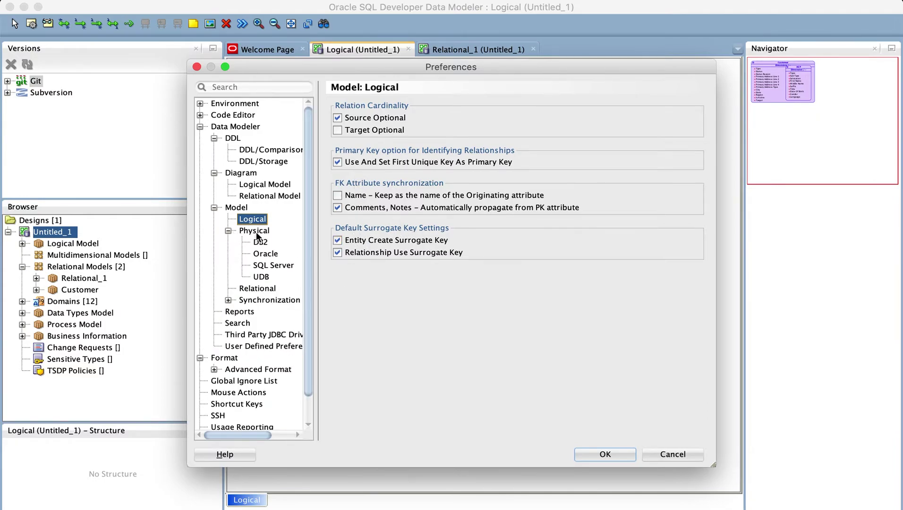
pyautogui.click(254, 231)
pyautogui.click(261, 287)
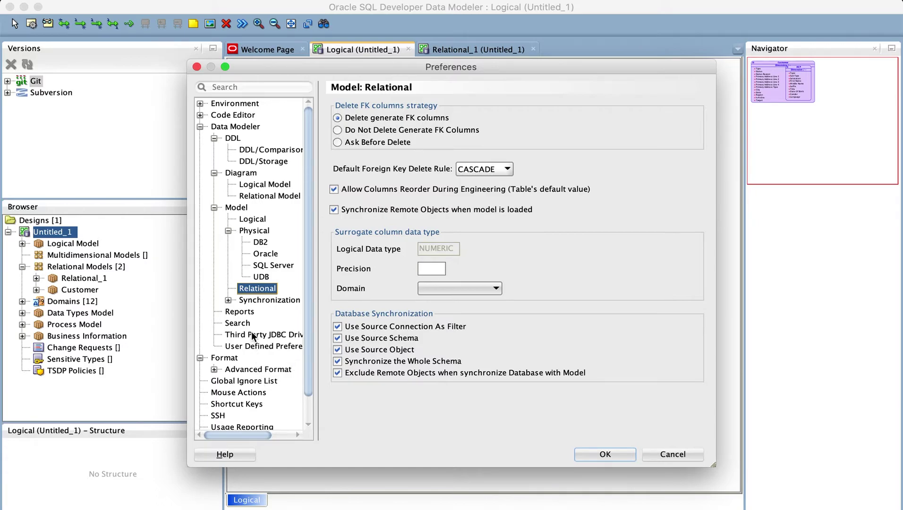
pyautogui.click(231, 299)
pyautogui.click(228, 300)
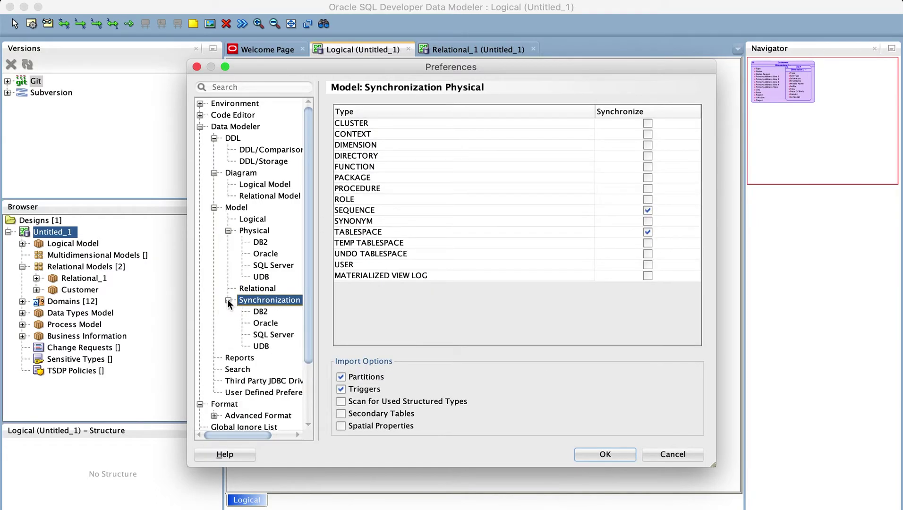
# Check the general model defaults and the logical model's default surrogate key settings, and accept the preferences.
pyautogui.click(254, 232)
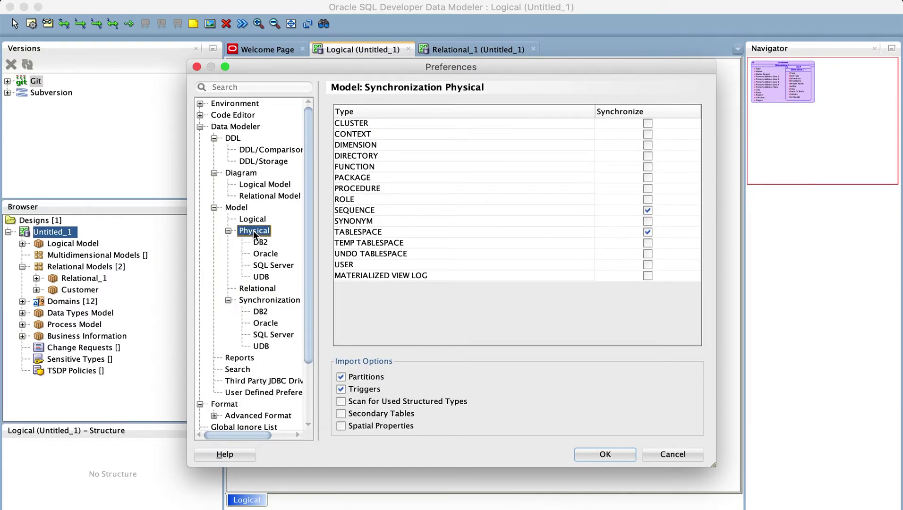
pyautogui.click(255, 213)
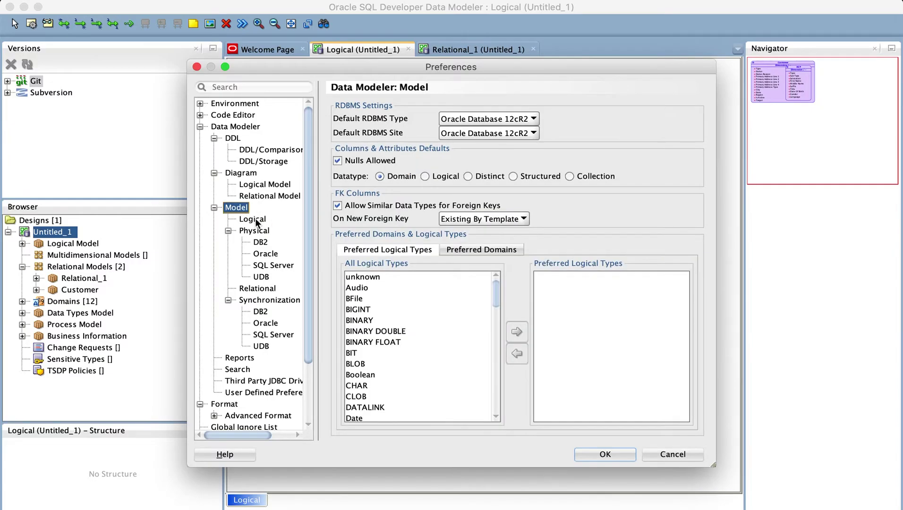
pyautogui.click(255, 220)
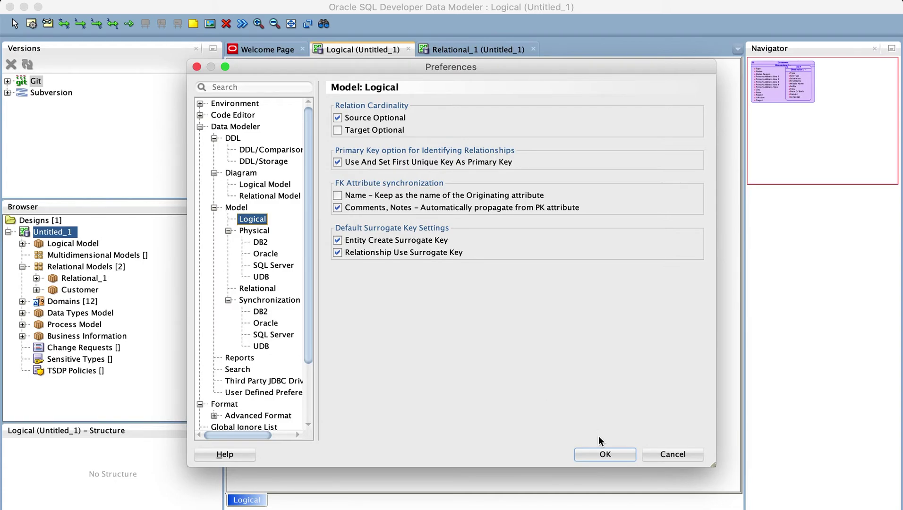
pyautogui.click(618, 454)
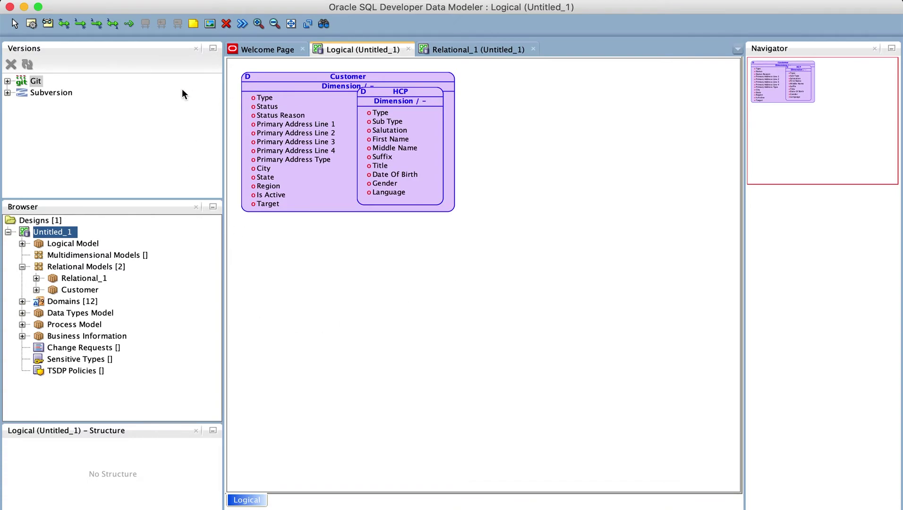
# Engineer the logical model to Relational_1 with Apply name translation and Use preferred abbreviations enabled.
pyautogui.rightClick(60, 245)
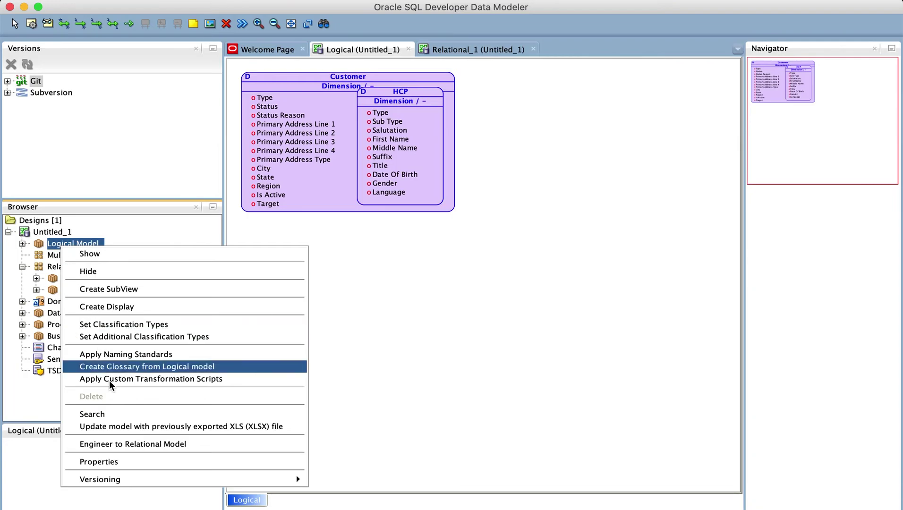
pyautogui.click(119, 446)
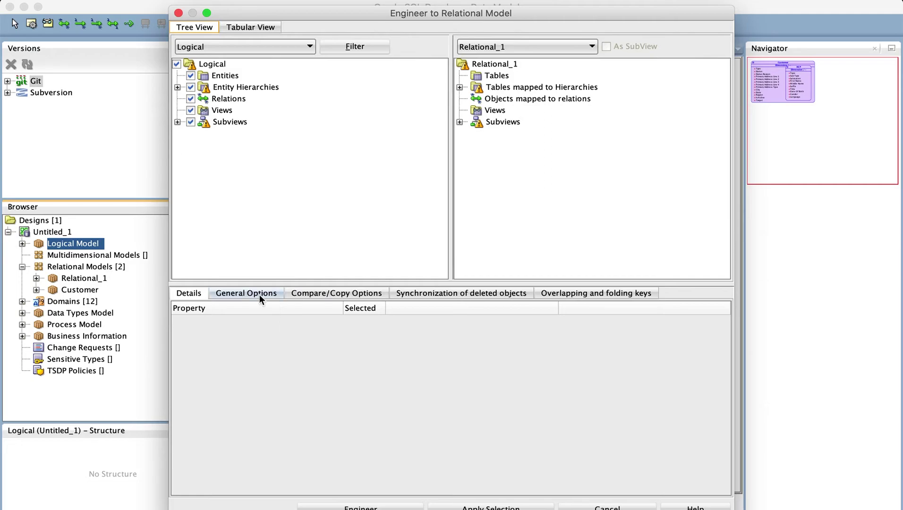
pyautogui.click(260, 294)
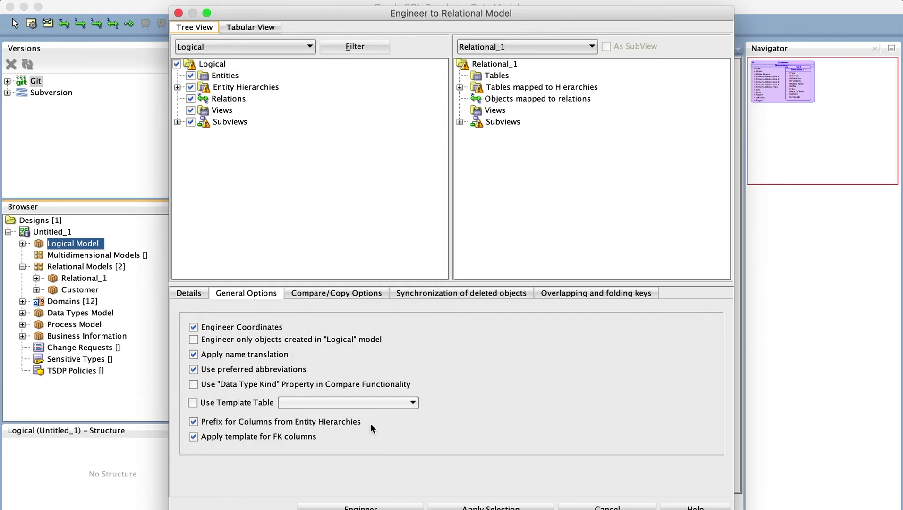
pyautogui.click(383, 507)
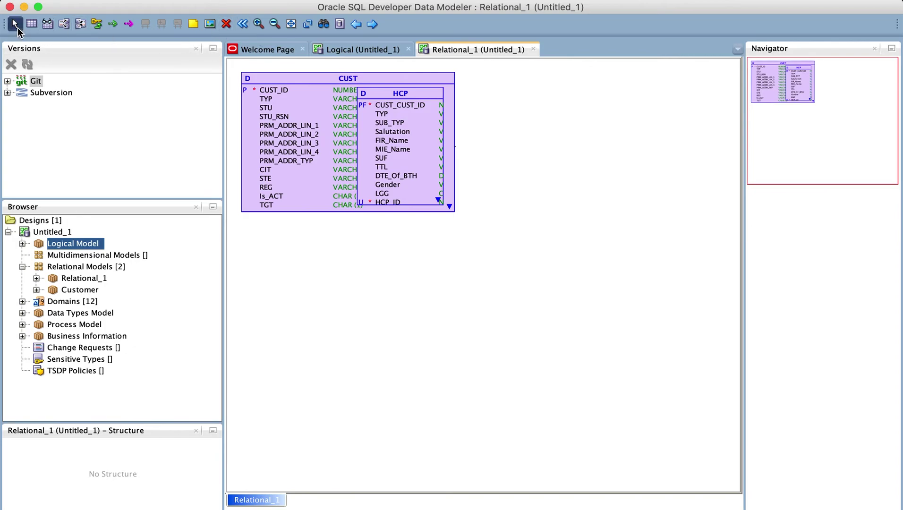
# Resize the tables in the Relational_1 diagram to visible so their full contents fit.
pyautogui.rightClick(332, 287)
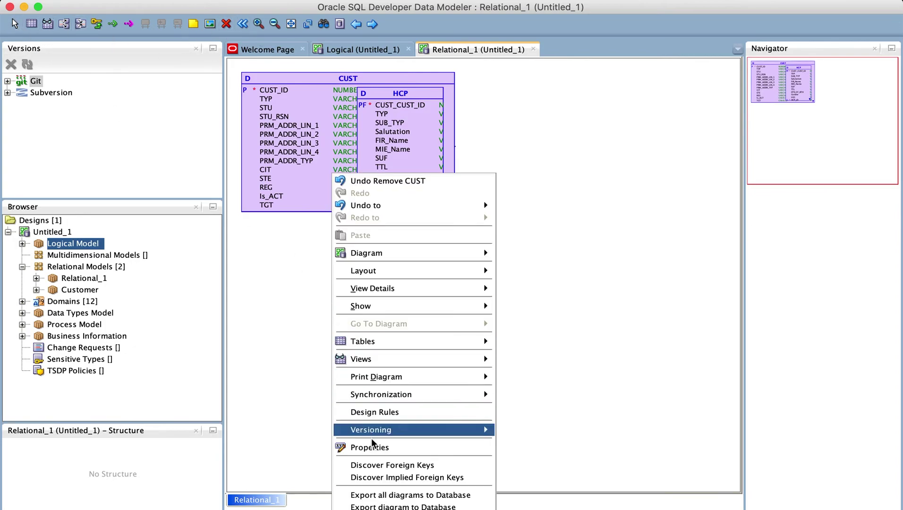
pyautogui.moveTo(385, 302)
pyautogui.moveTo(405, 356)
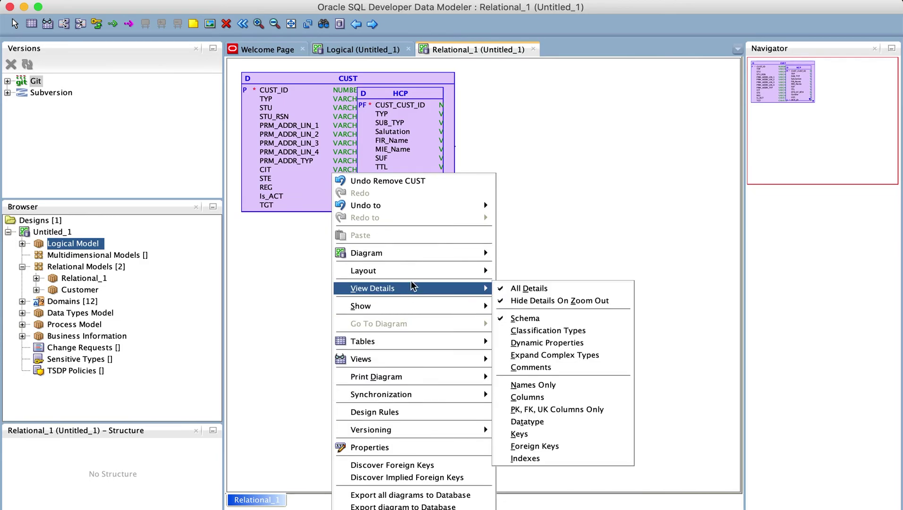
pyautogui.moveTo(418, 272)
pyautogui.click(563, 329)
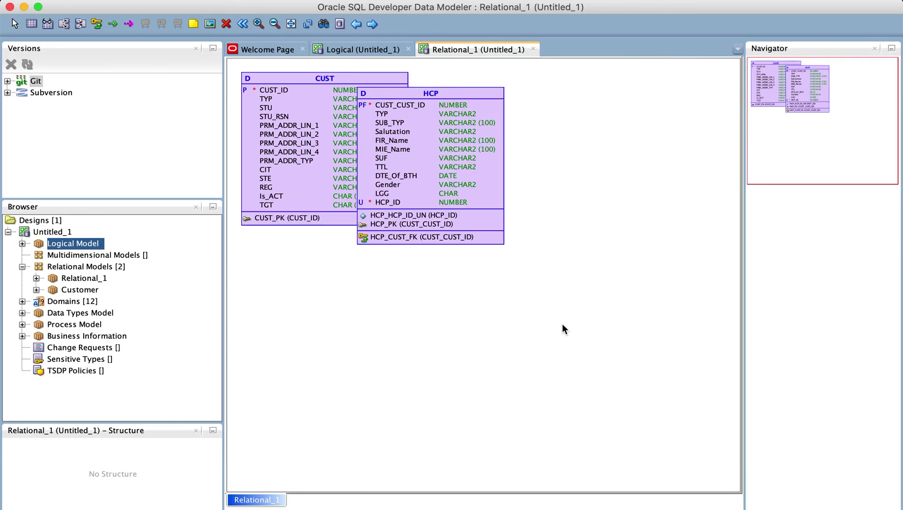
# Arrange the HCP and CUST tables in the Relational_1 diagram with auto layout Layout 1.
pyautogui.rightClick(507, 288)
pyautogui.moveTo(549, 298)
pyautogui.moveTo(605, 270)
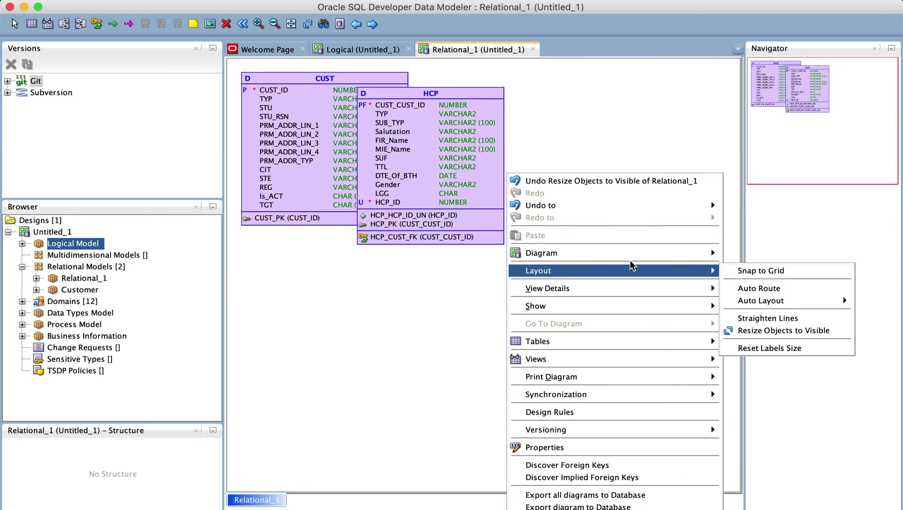
pyautogui.moveTo(781, 303)
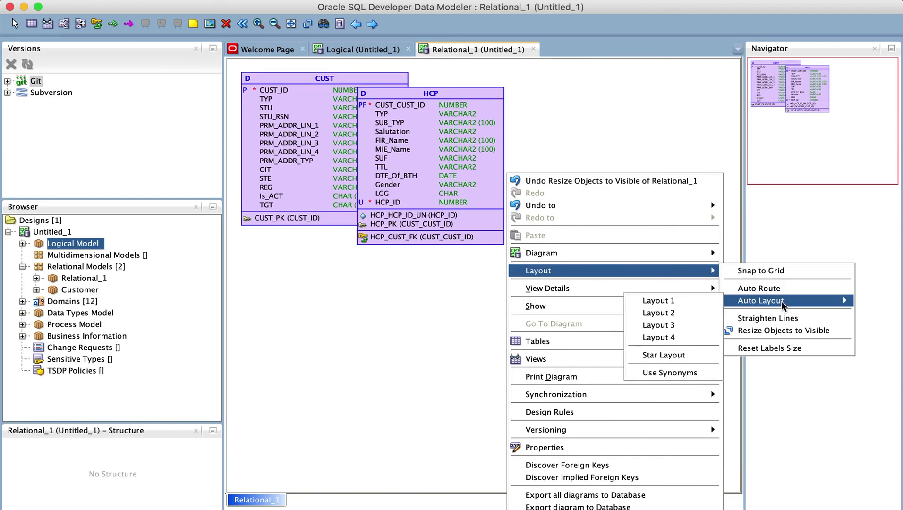
pyautogui.click(698, 302)
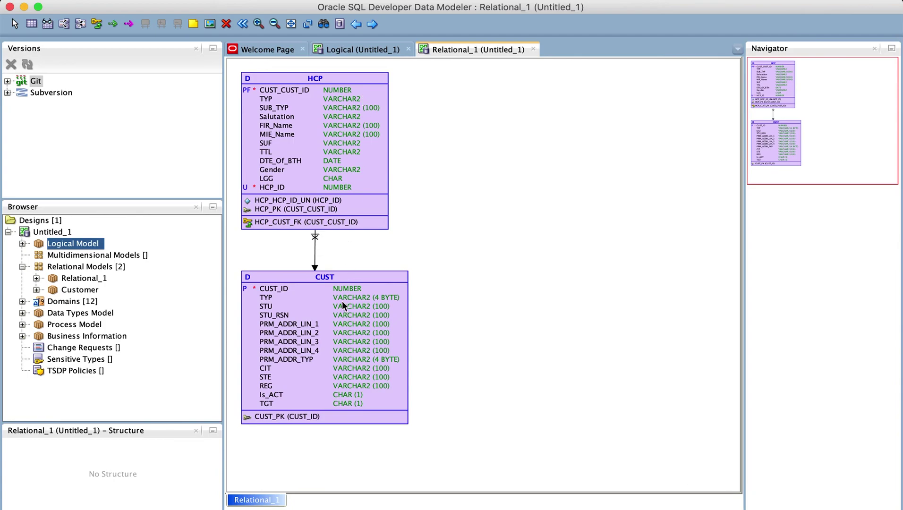